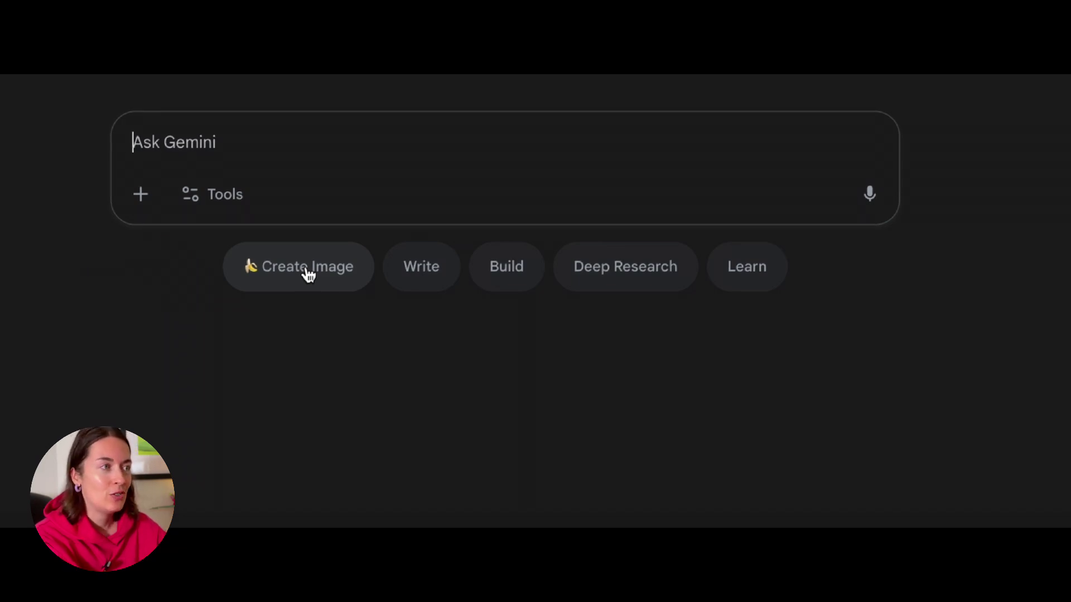
Step: Switch Gemini into Create images mode from the Tools menu
left_click(213, 199)
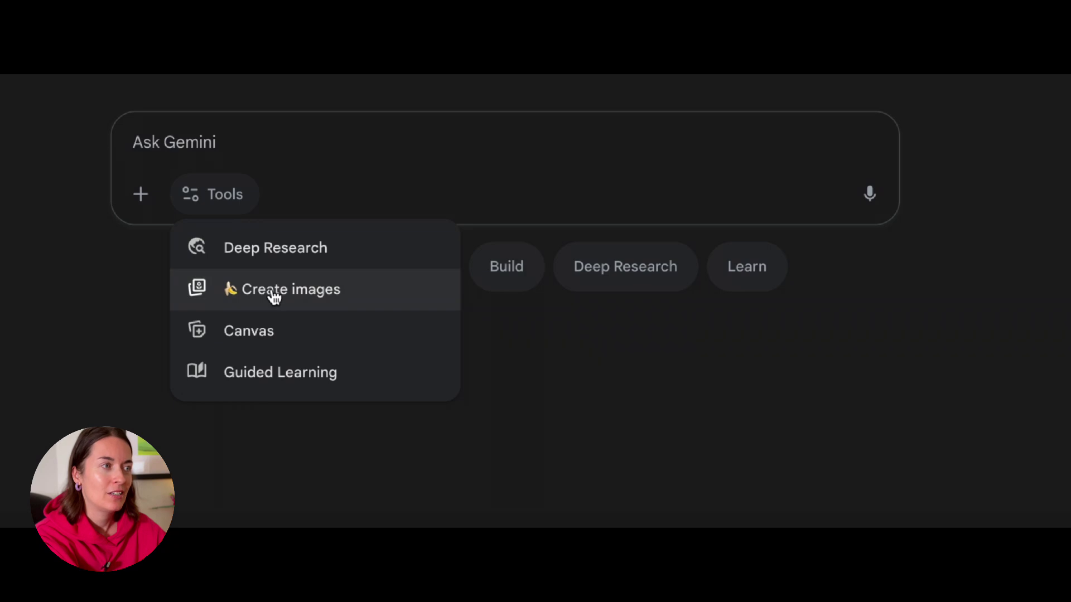
left_click(303, 294)
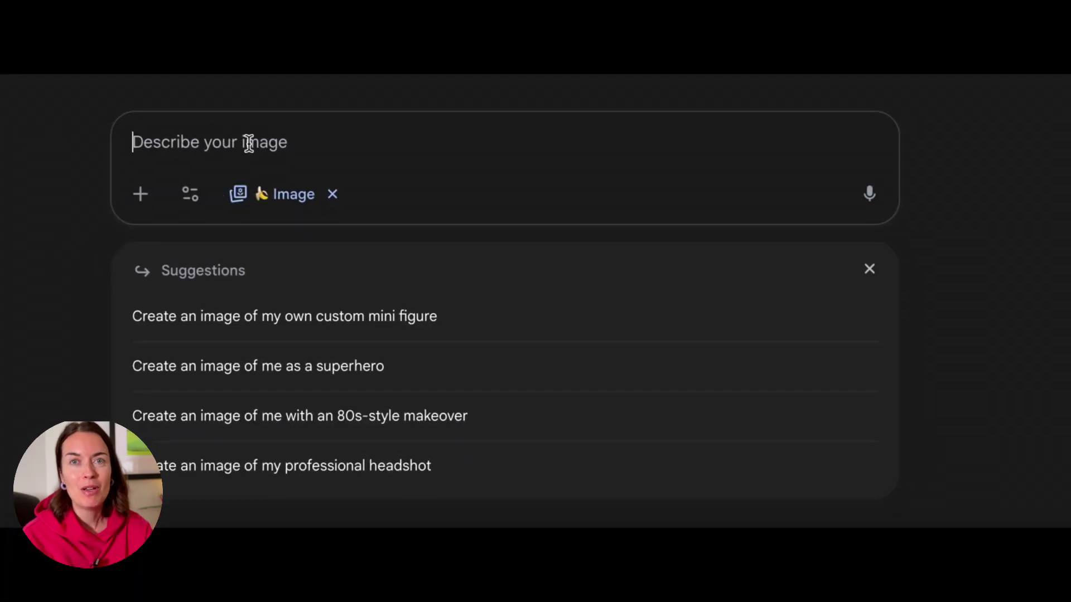
type("A pink bea")
Step: Correct a typo while entering the prompt 'A pink ice cream van on a sandy beach at sunset'
key("BackSpace")
key("BackSpace")
key("BackSpace")
type("cream van ")
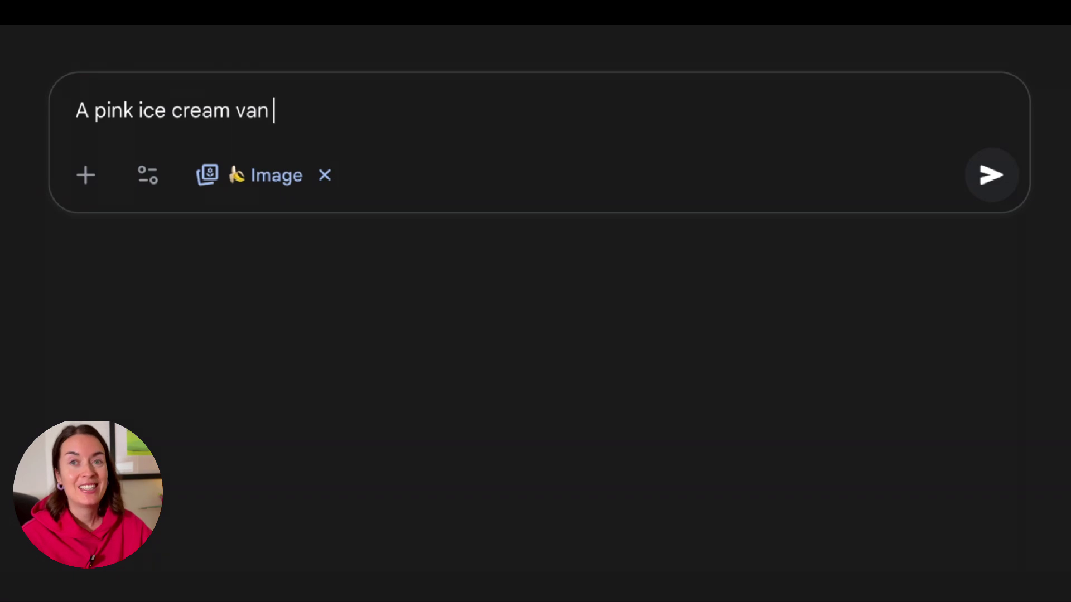
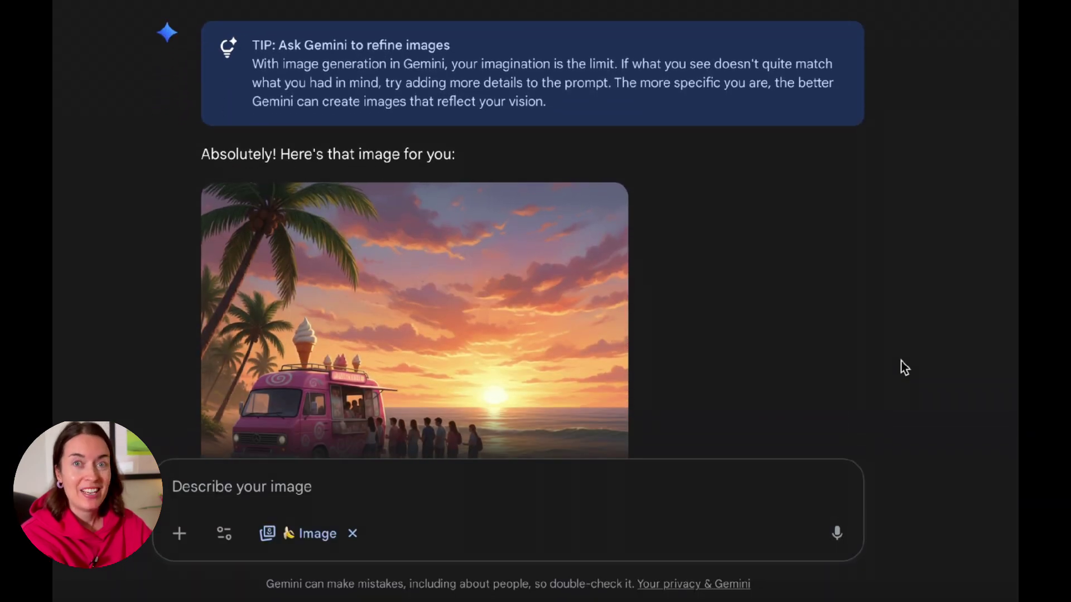
scroll(904, 368, "down", 3)
scroll(904, 367, "down", 2)
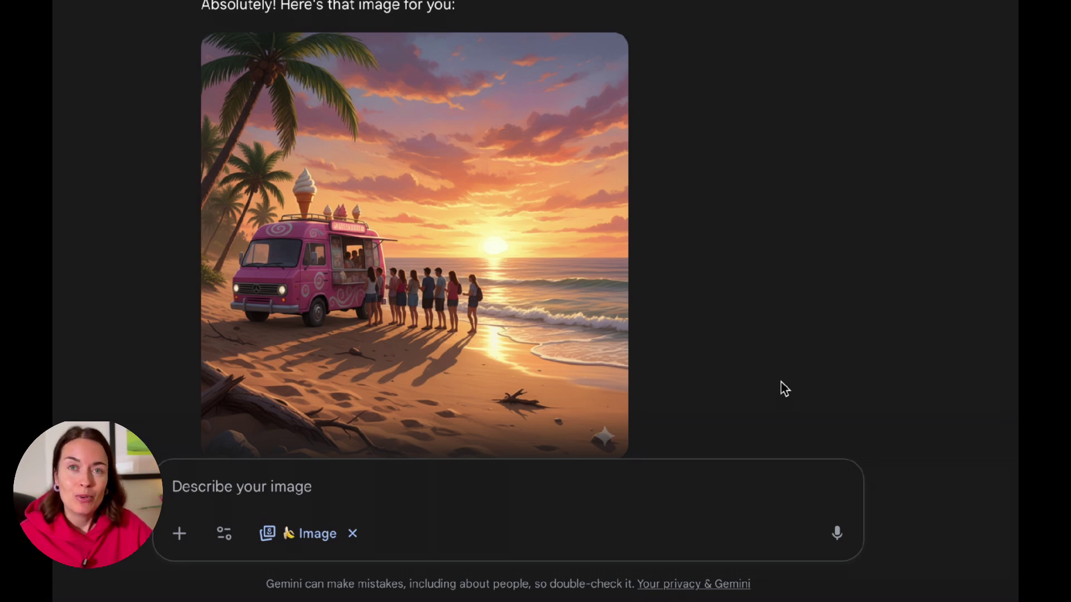
type("Remov")
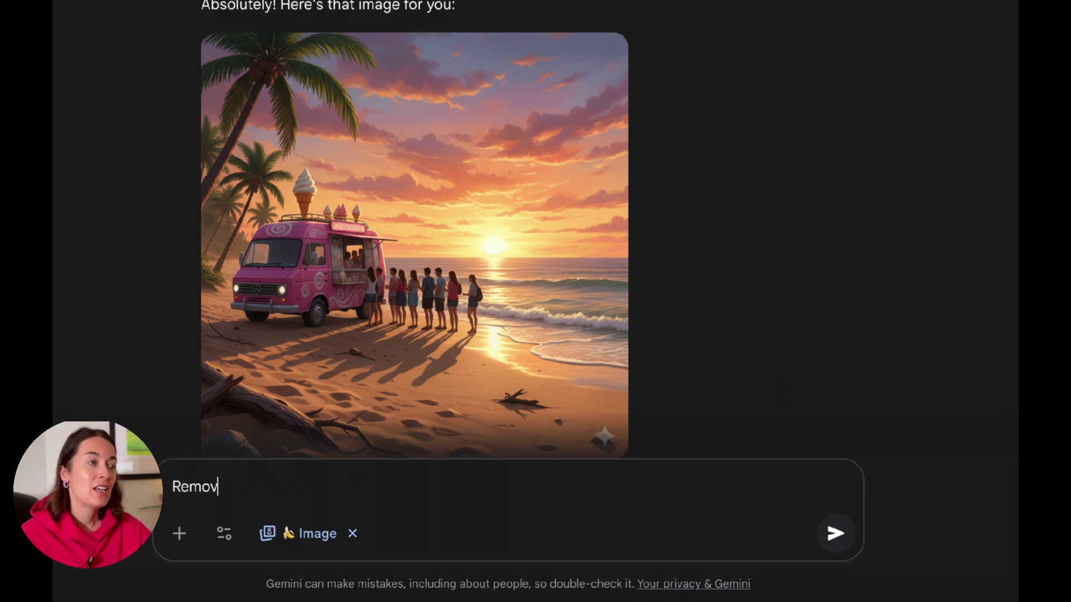
type("e the ice creams from the roo")
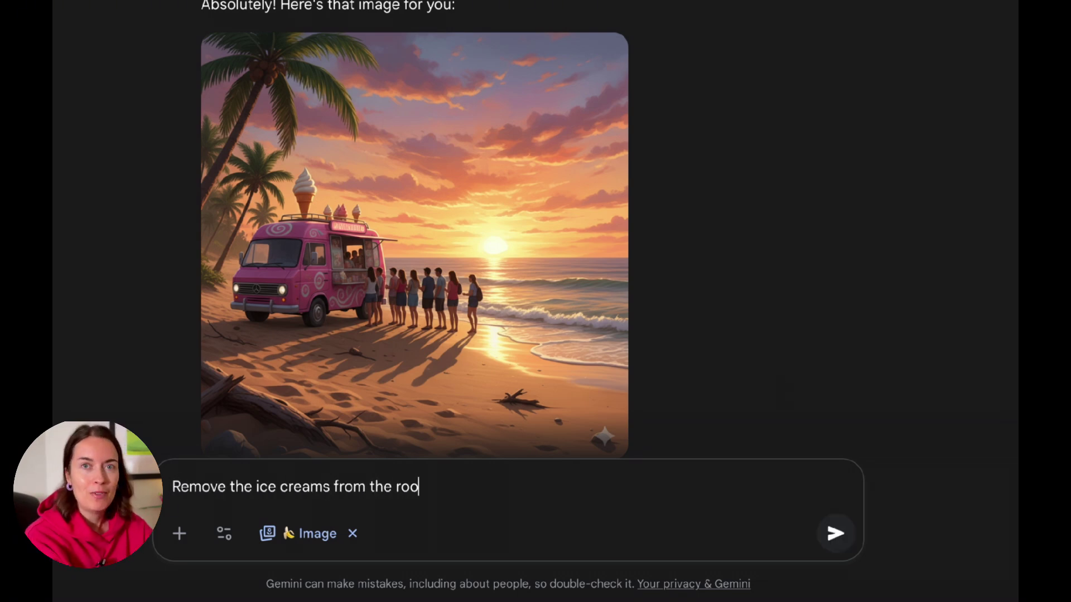
type("f")
Step: Send the request to remove the ice creams from the pink van's roof
left_click(835, 533)
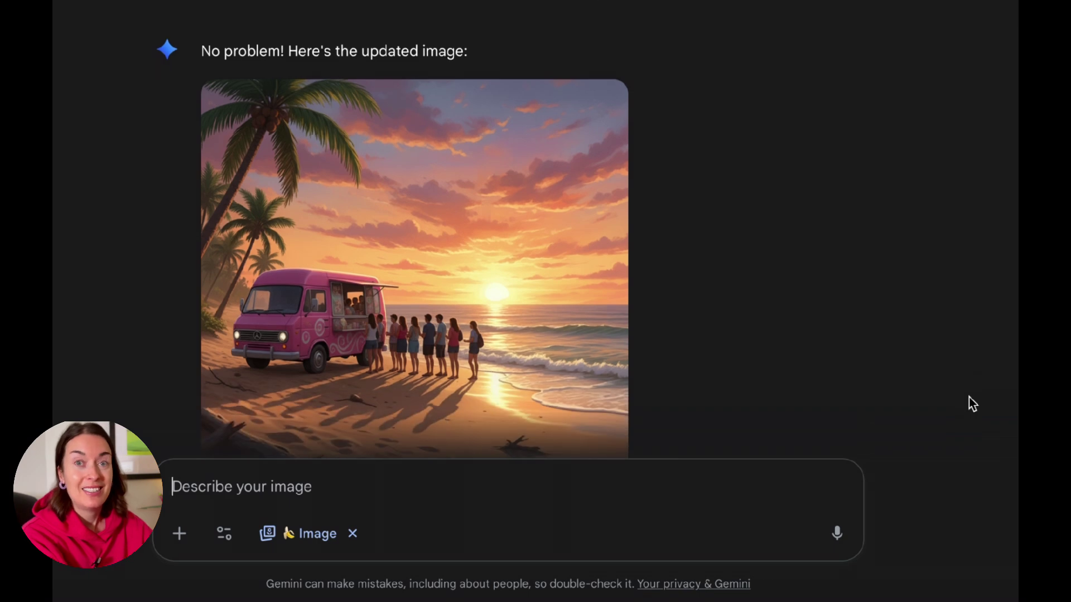
scroll(969, 397, "up", 5)
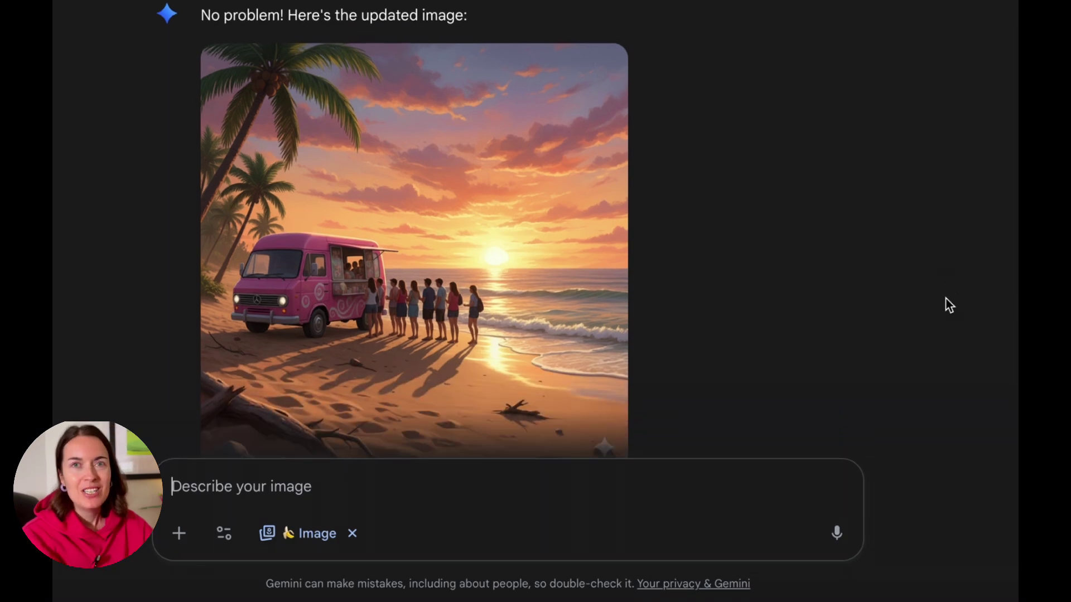
scroll(827, 238, "up", 1)
scroll(826, 238, "up", 3)
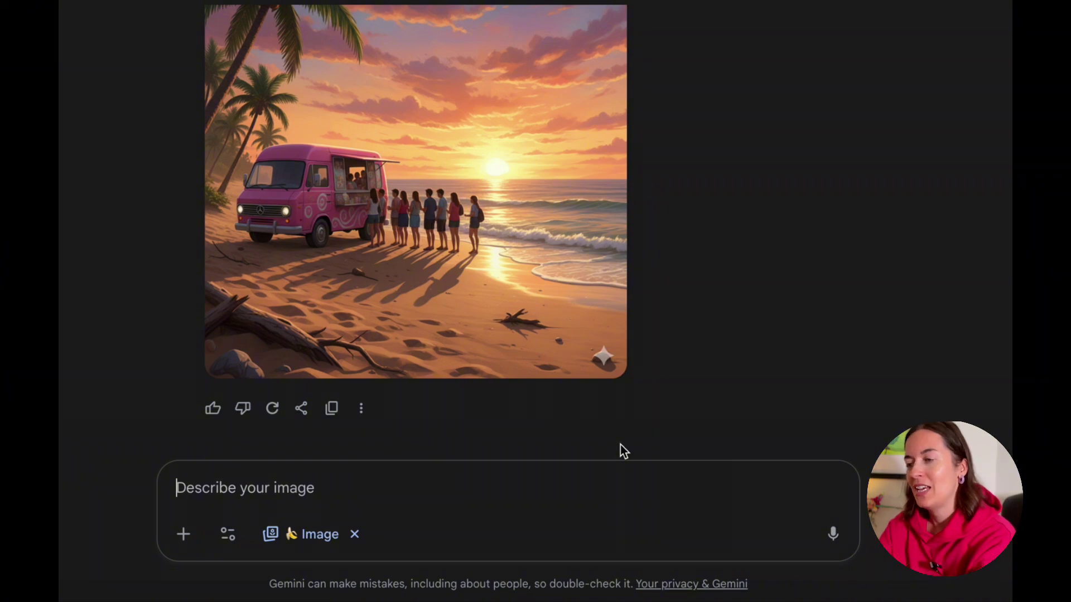
type("A photograph of an elderly man wearing a yello")
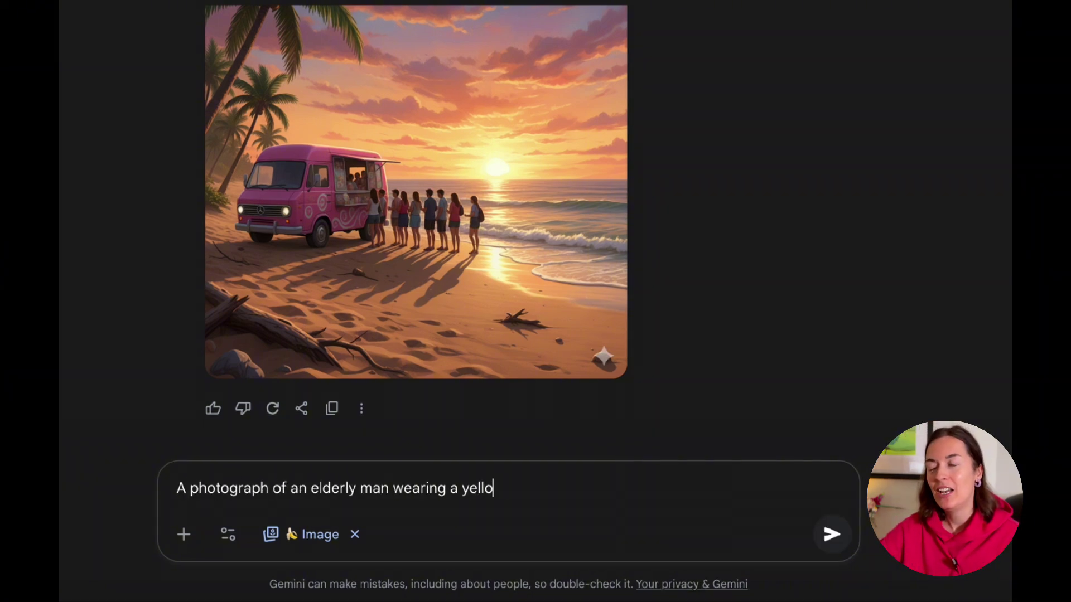
type("sitting on a park bec")
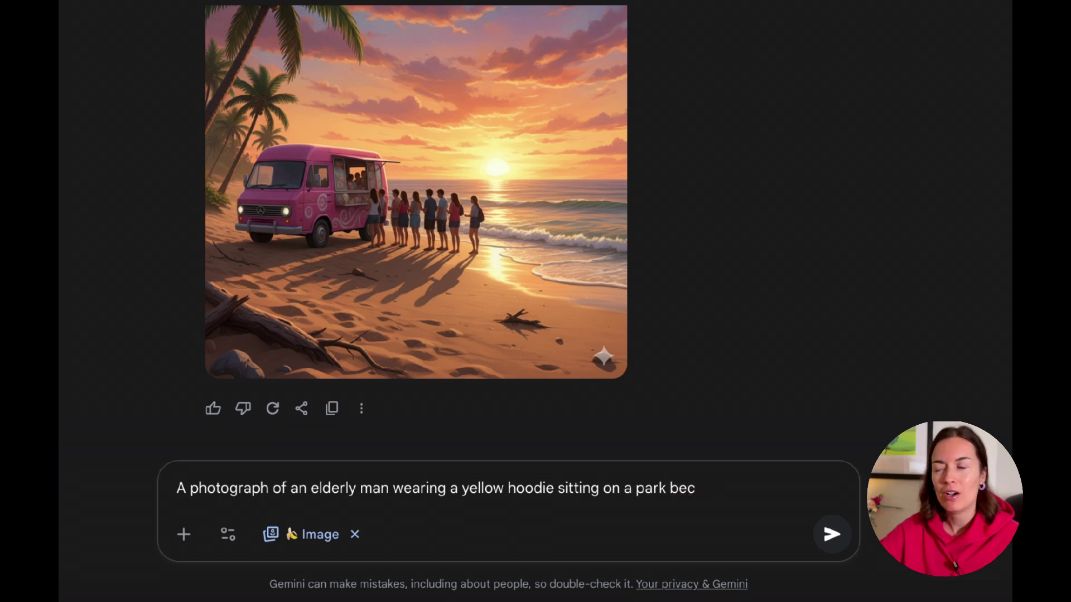
type("hnch")
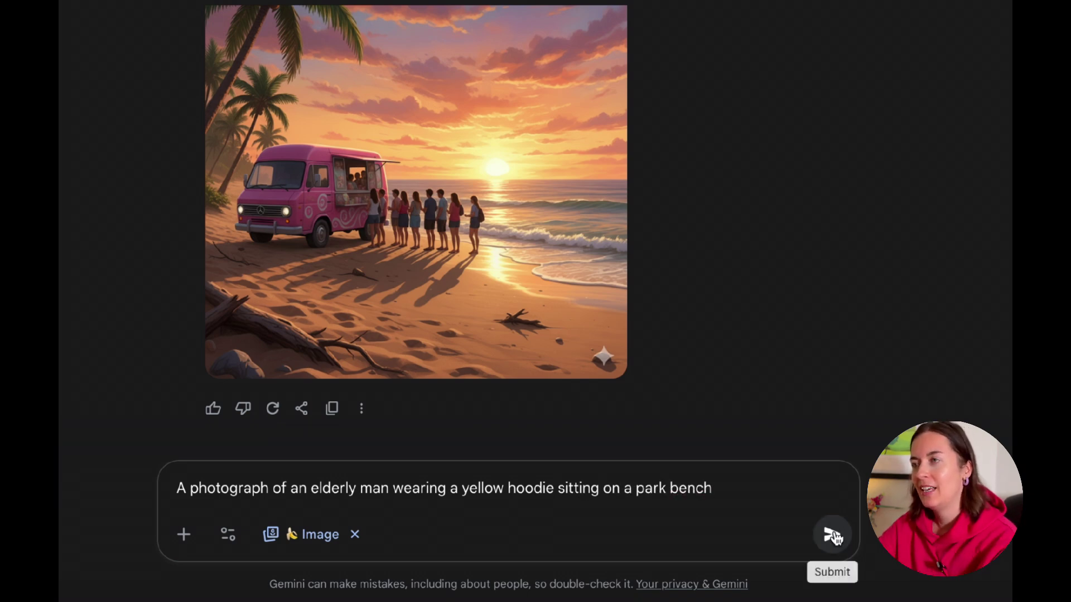
Step: Submit the request for a photo of an elderly man in a yellow hoodie on a park bench
left_click(831, 535)
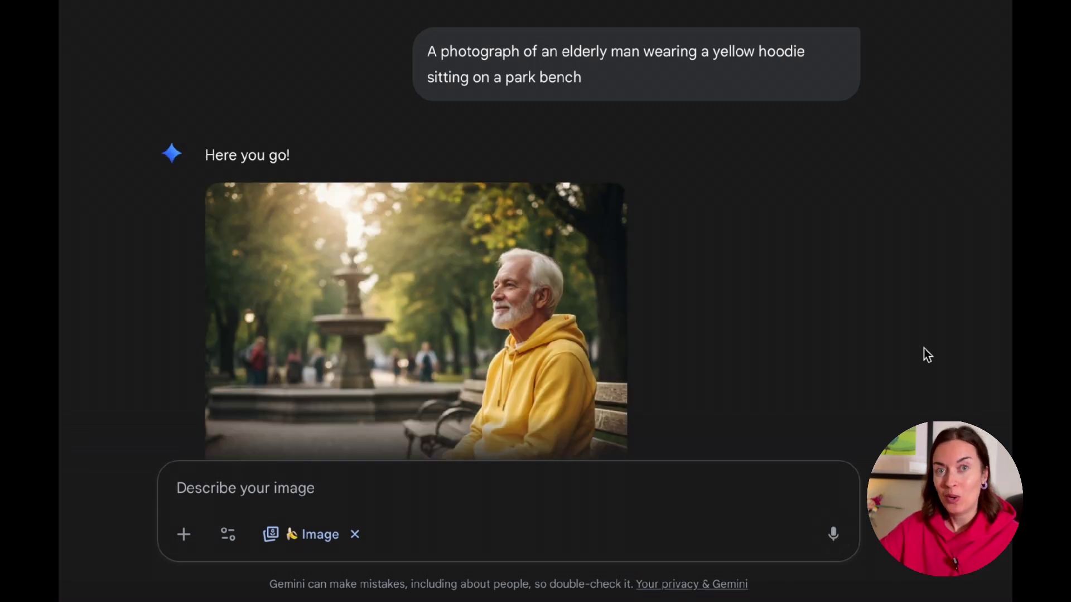
scroll(924, 348, "down", 2)
scroll(924, 348, "down", 2)
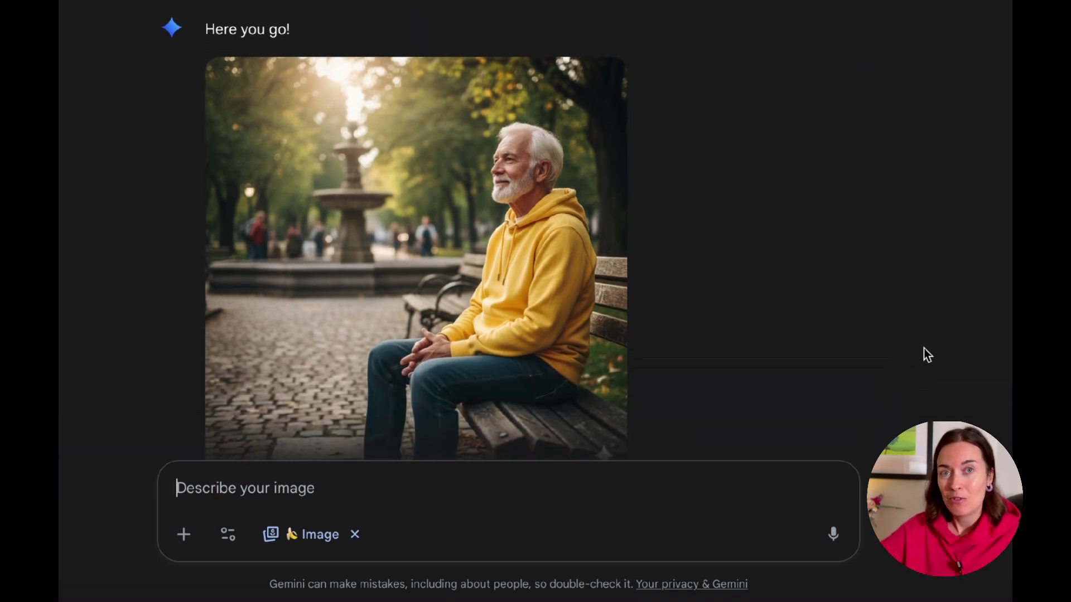
type("Change the colour of the hoodie to red")
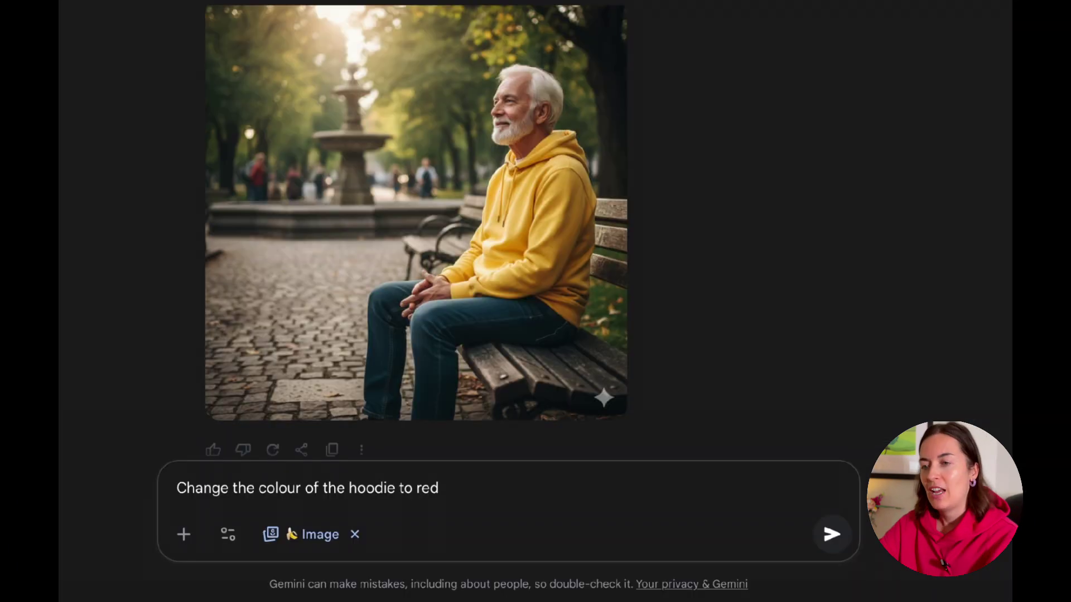
Step: Send the request to recolour the man's hoodie from yellow to red
key("Return")
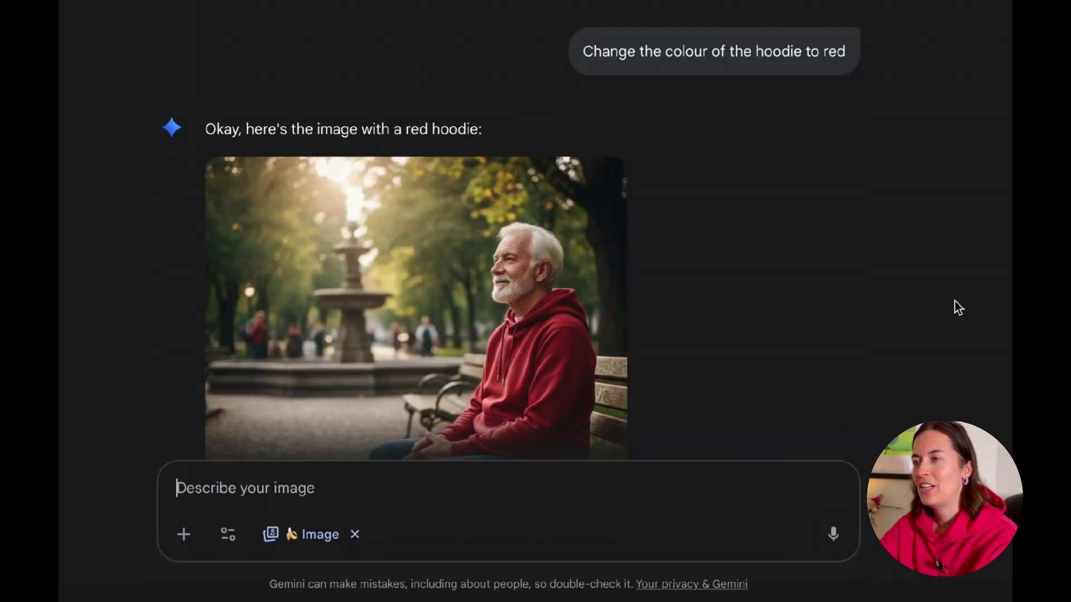
scroll(955, 302, "up", 4)
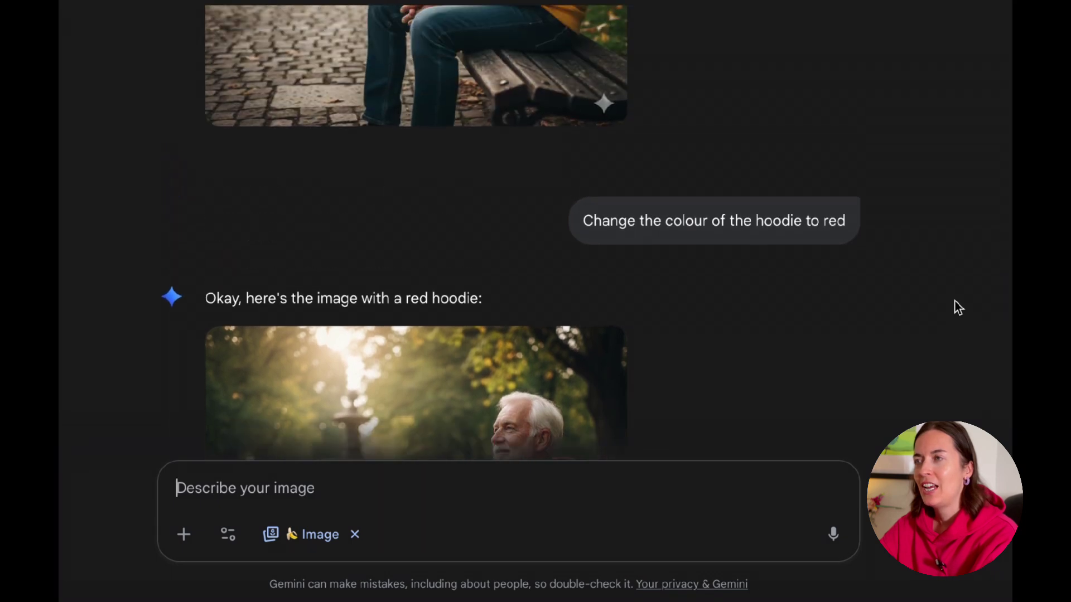
scroll(954, 301, "up", 3)
scroll(954, 301, "up", 3)
scroll(955, 302, "up", 2)
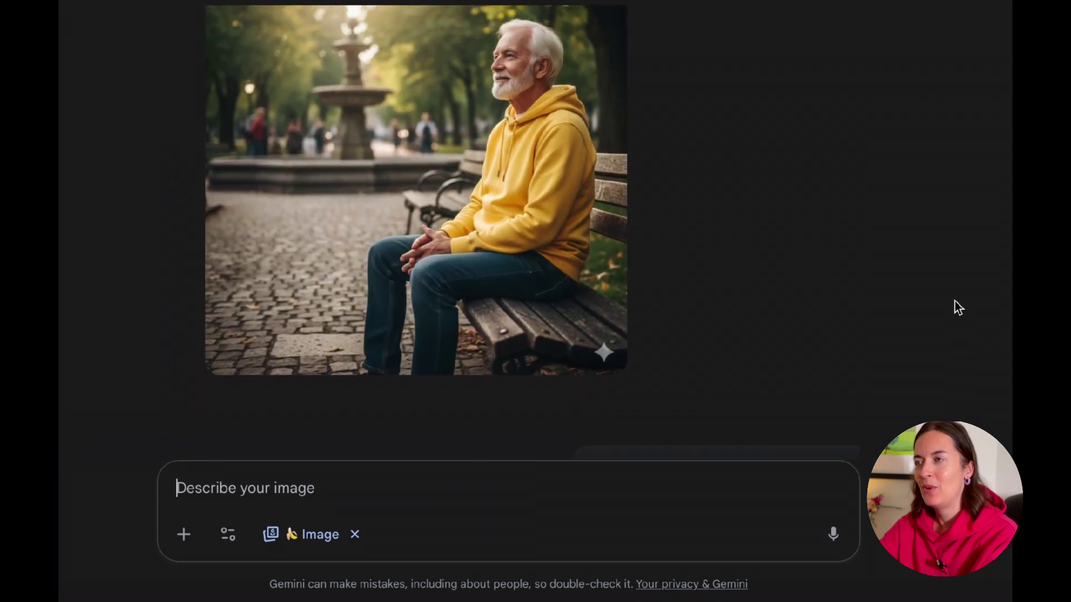
scroll(955, 301, "down", 3)
scroll(954, 301, "down", 3)
scroll(955, 302, "down", 2)
scroll(954, 301, "down", 3)
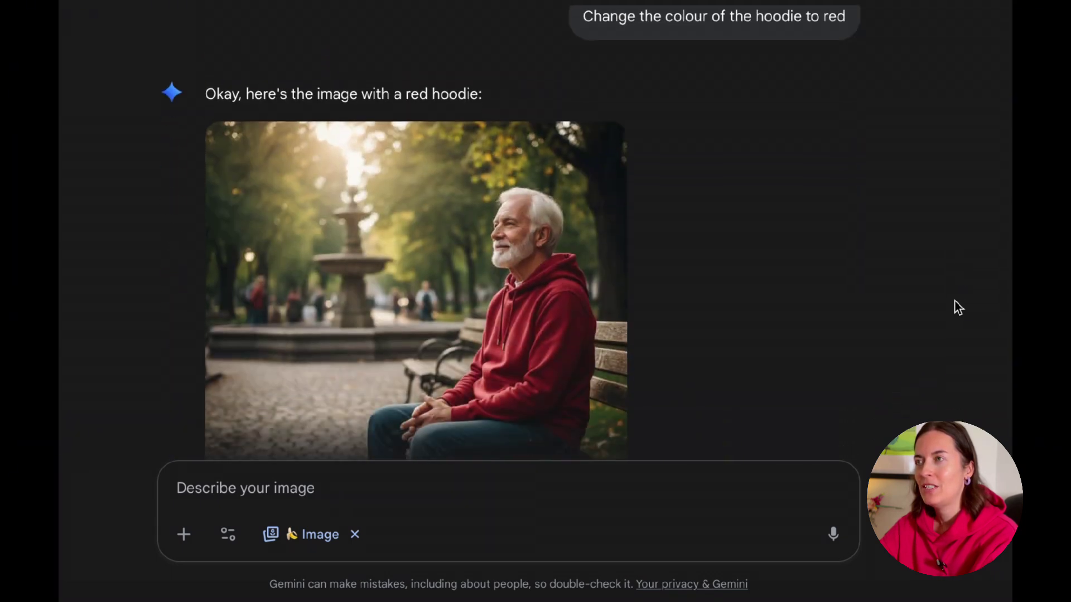
scroll(954, 302, "up", 1)
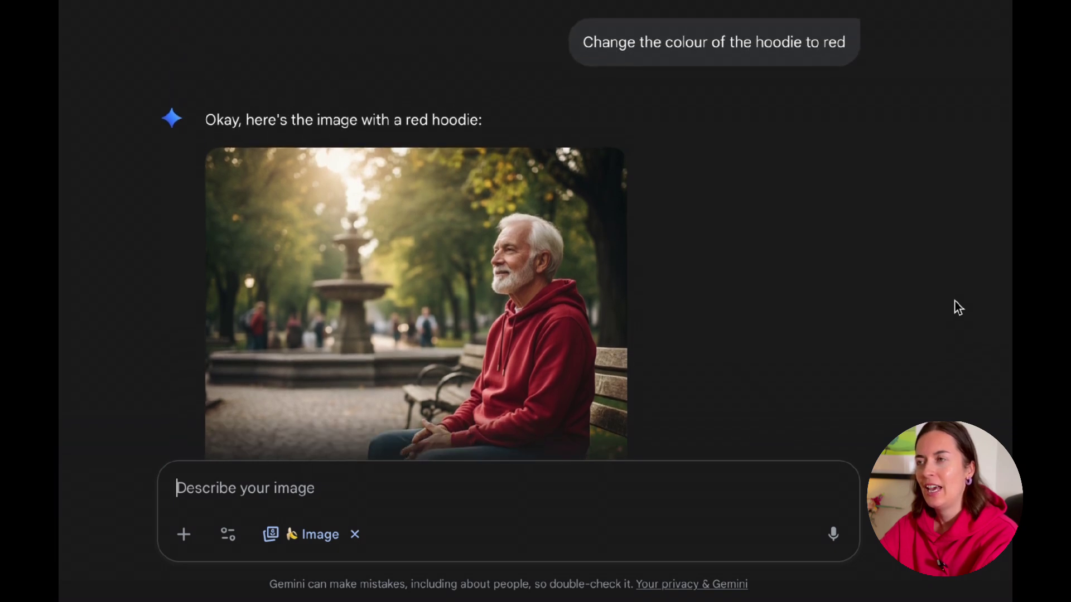
scroll(954, 301, "up", 2)
scroll(955, 302, "up", 2)
scroll(955, 302, "up", 3)
scroll(955, 301, "up", 2)
scroll(955, 302, "up", 1)
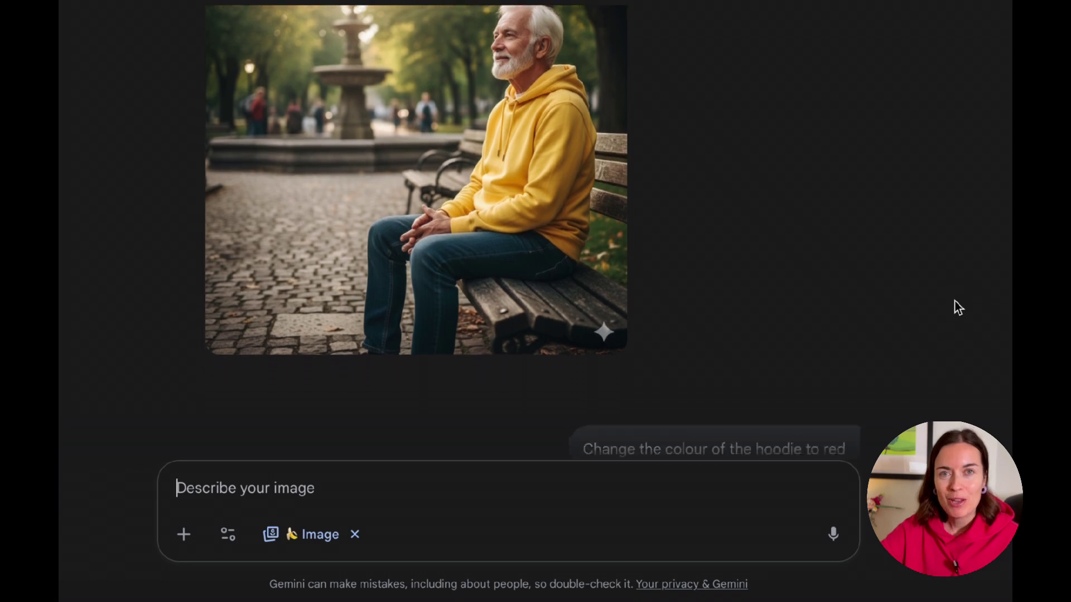
scroll(955, 301, "down", 3)
scroll(954, 301, "down", 3)
scroll(954, 301, "down", 2)
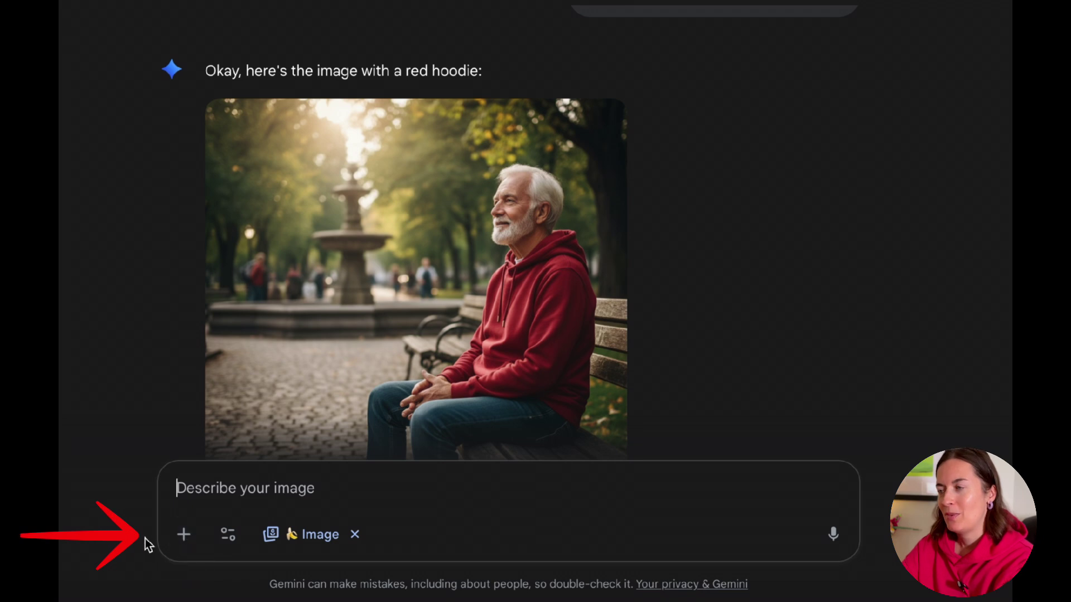
Step: Attach the woman's portrait and request her hair colour changed to light blonde
left_click(184, 534)
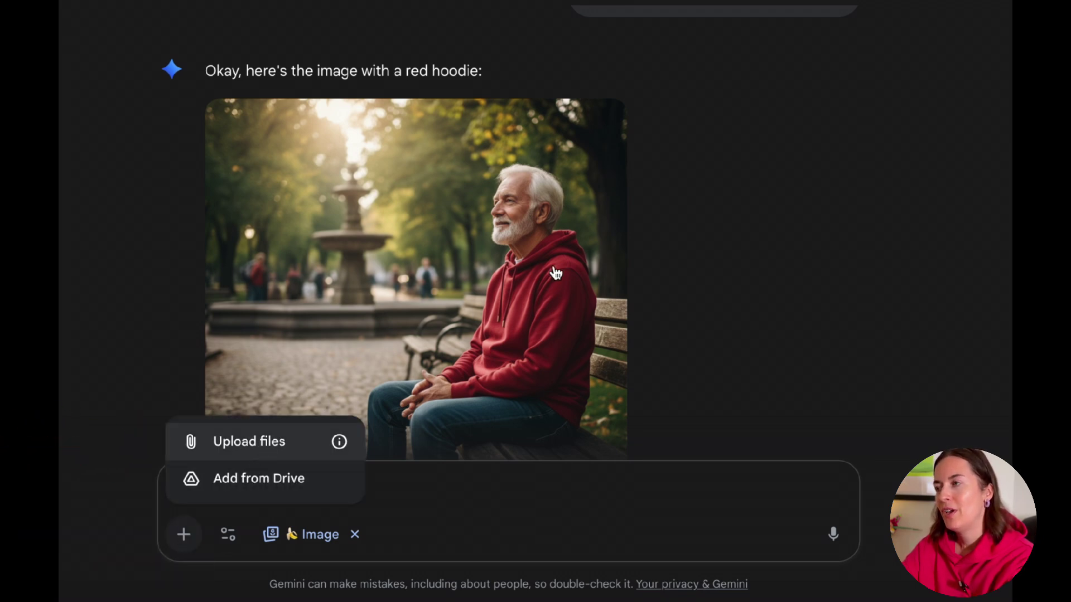
left_click(249, 442)
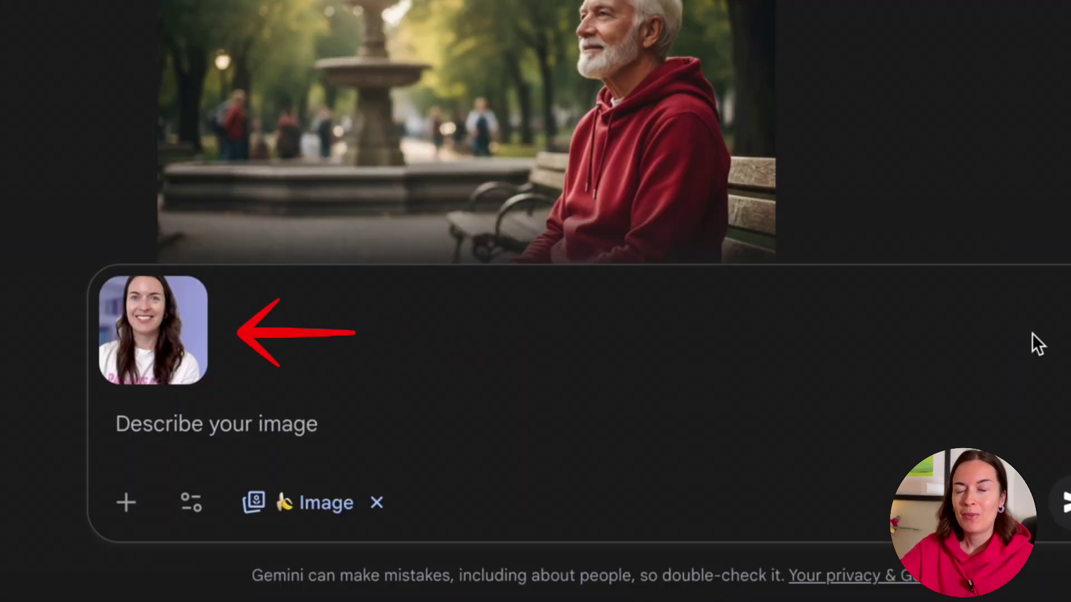
left_click(368, 424)
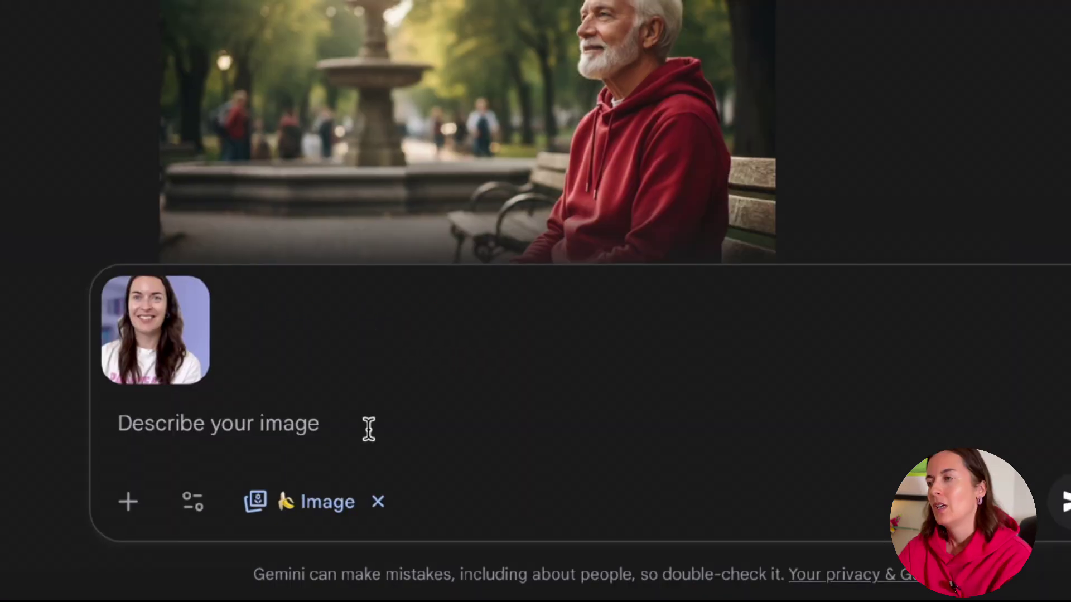
type("Change the hair colou")
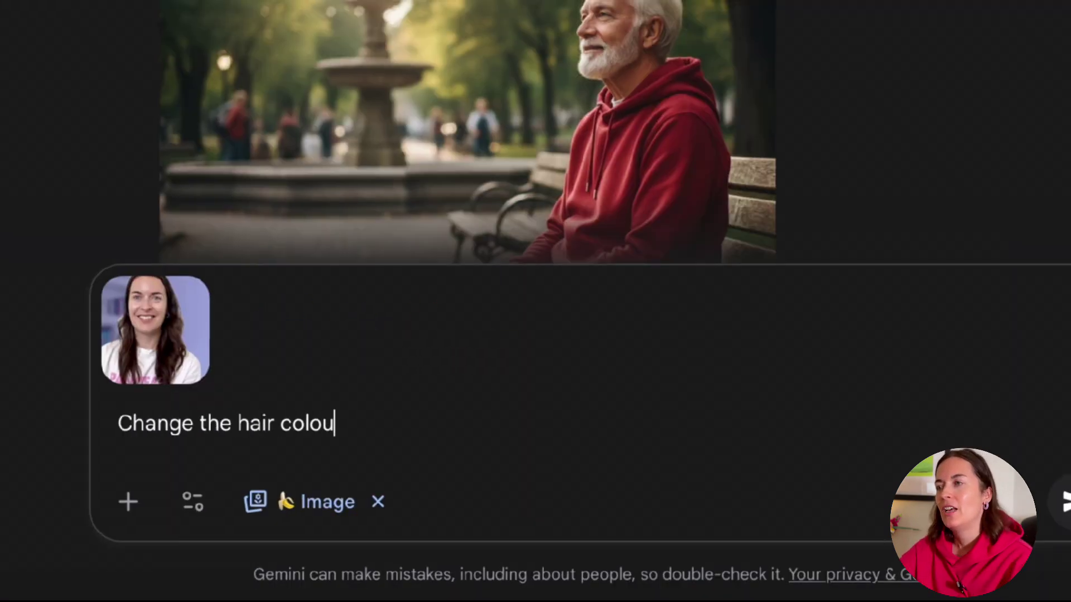
type("r to light blonde")
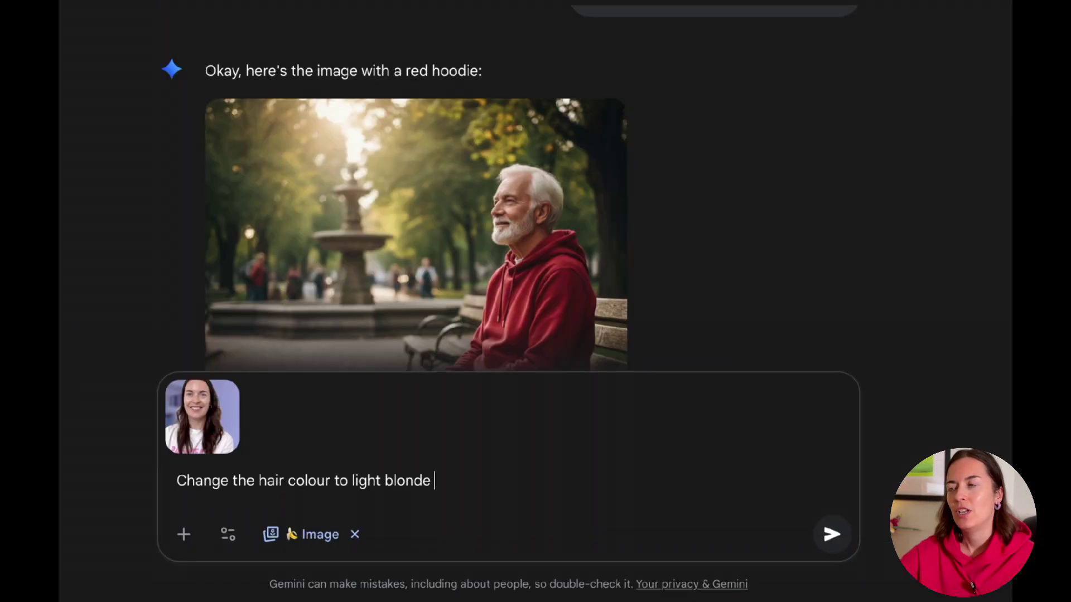
key("Return")
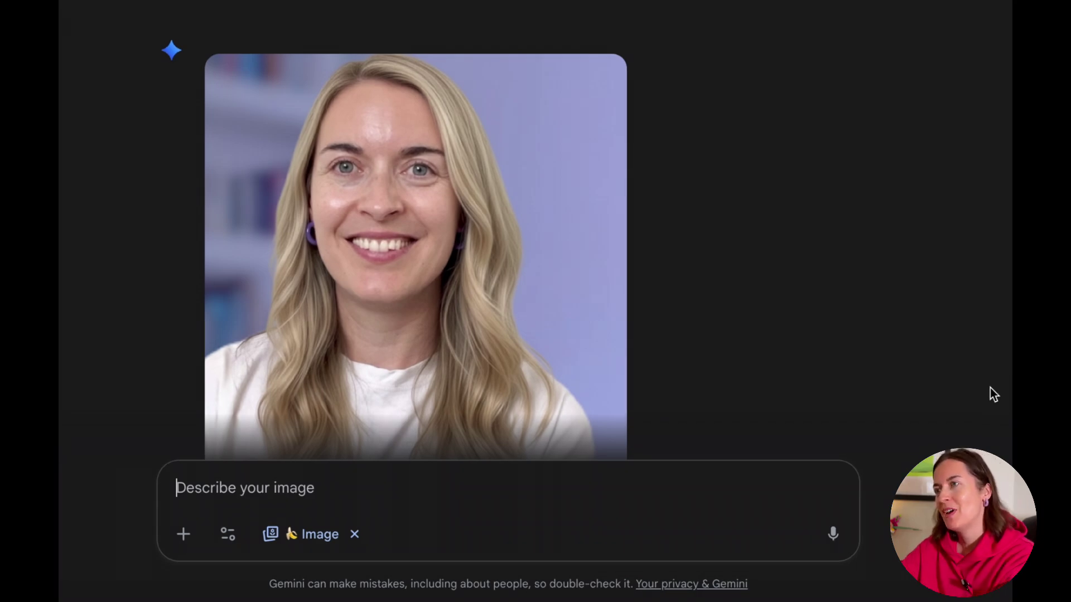
scroll(990, 388, "up", 5)
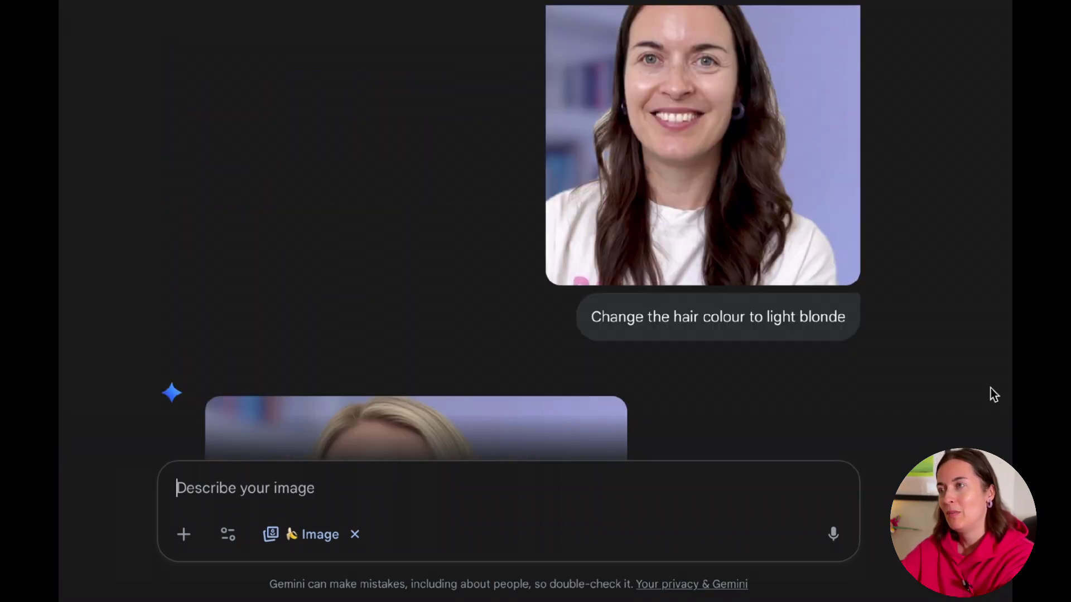
scroll(991, 389, "down", 5)
scroll(991, 388, "down", 3)
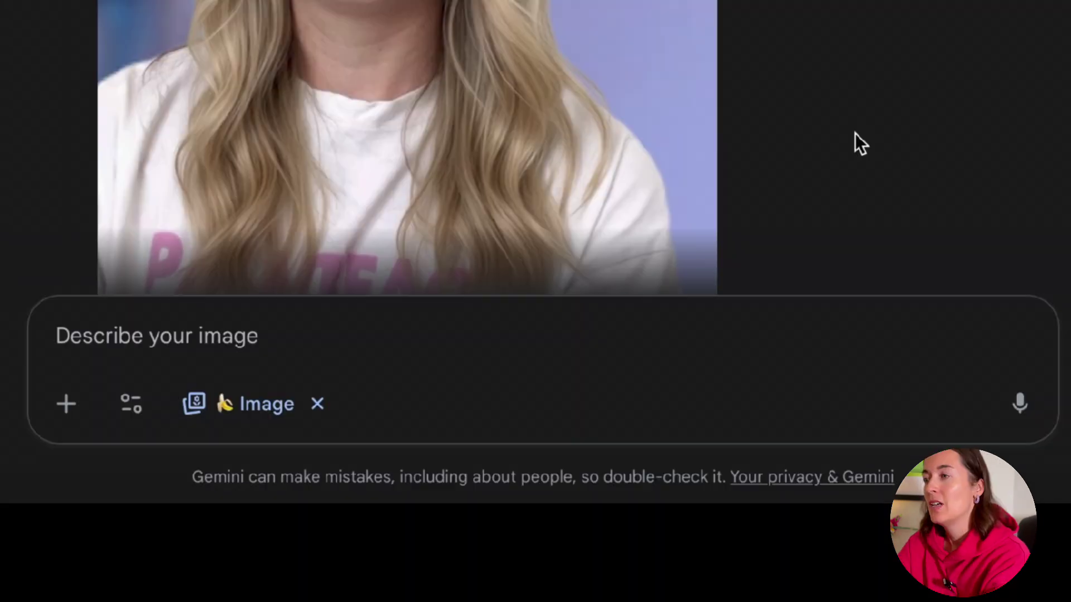
type("Change the hair colour to red")
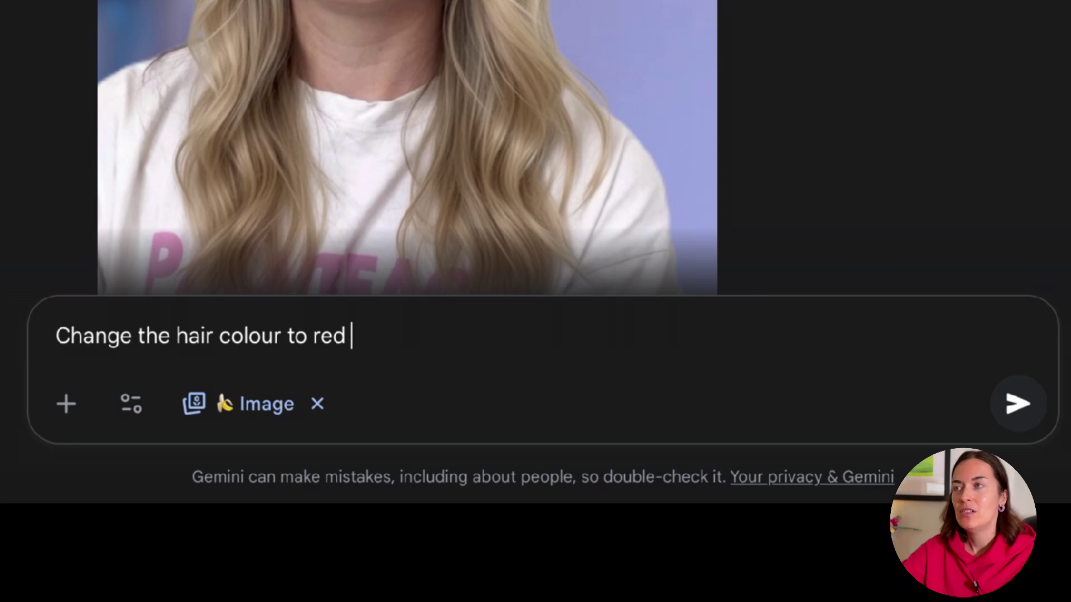
Step: Send the request to recolour the woman's hair to red
key("Return")
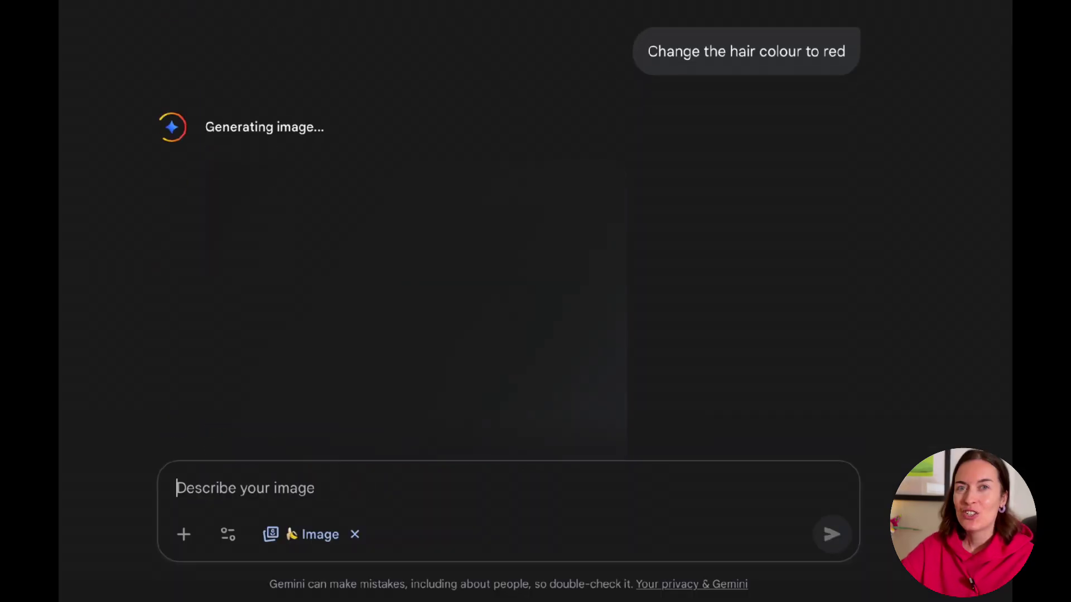
scroll(416, 251, "down", 5)
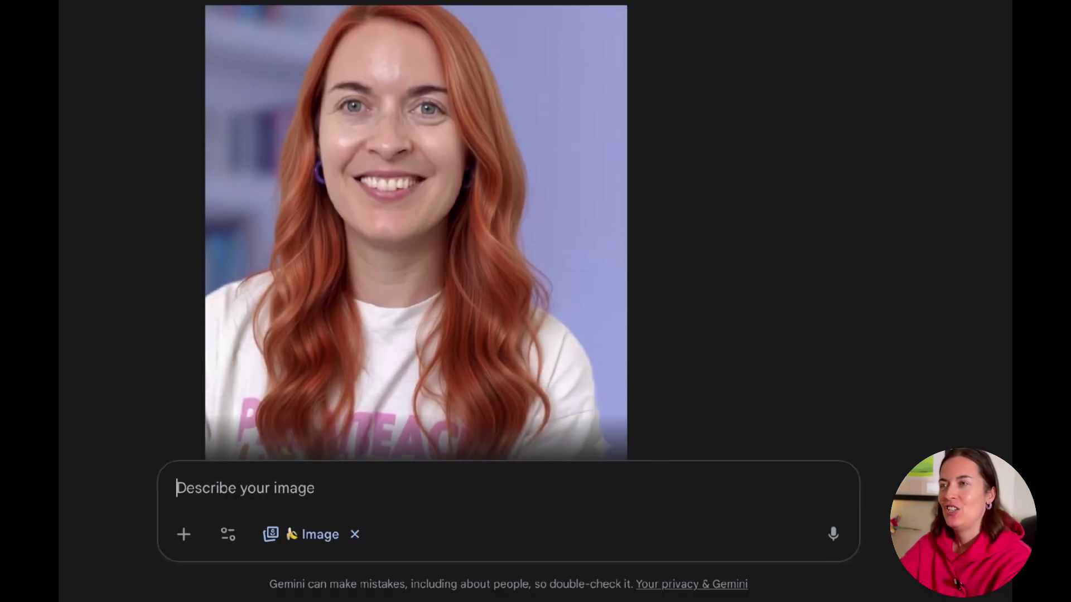
scroll(416, 251, "down", 3)
scroll(416, 251, "up", 2)
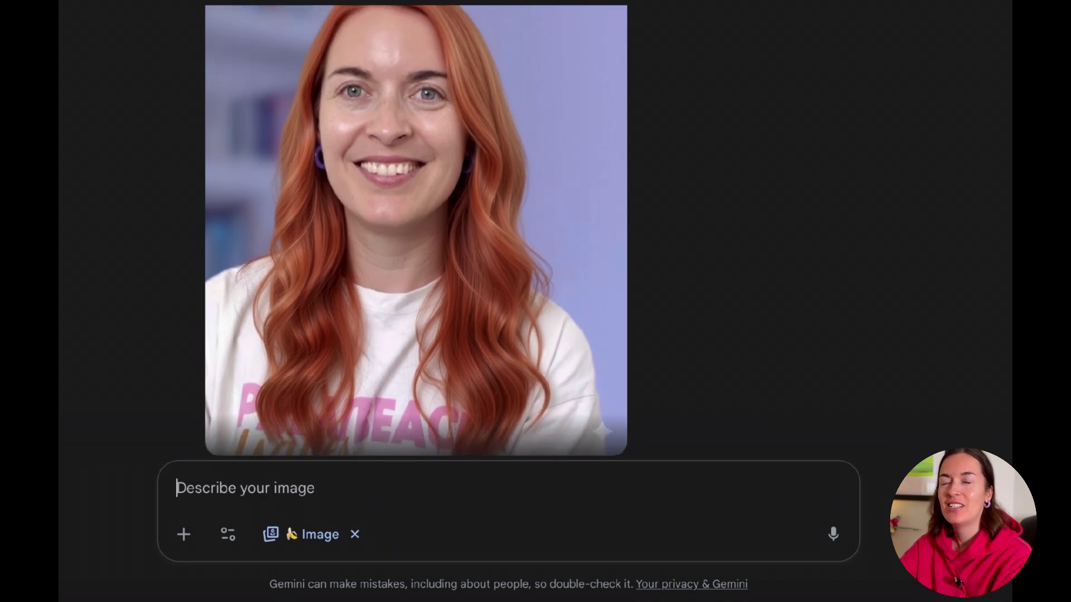
scroll(416, 251, "up", 5)
scroll(416, 251, "up", 4)
scroll(416, 252, "up", 4)
scroll(416, 251, "up", 3)
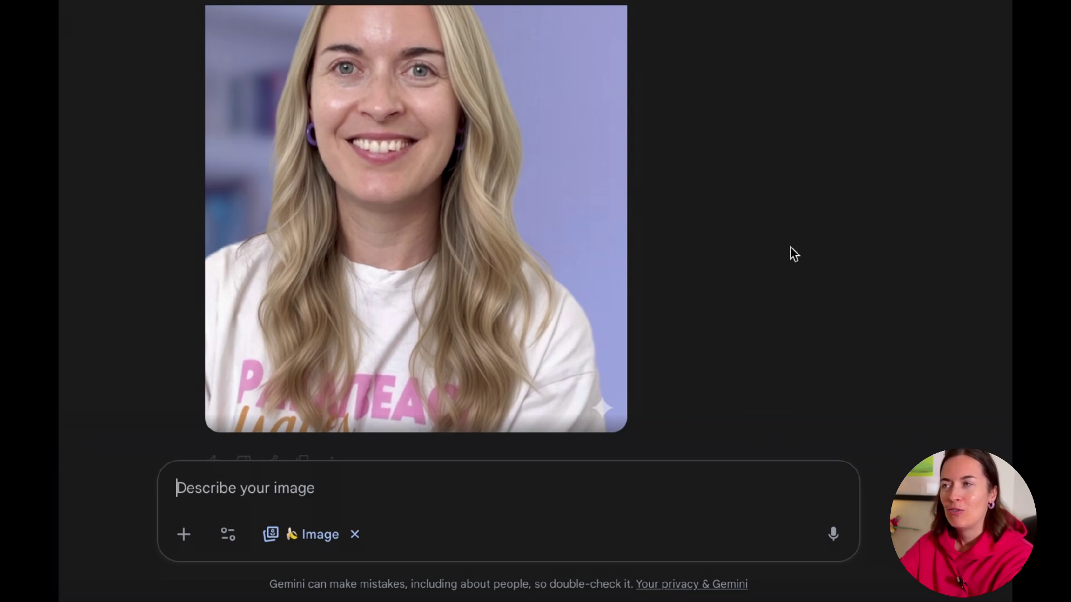
scroll(791, 247, "down", 5)
scroll(791, 247, "down", 4)
scroll(791, 247, "down", 2)
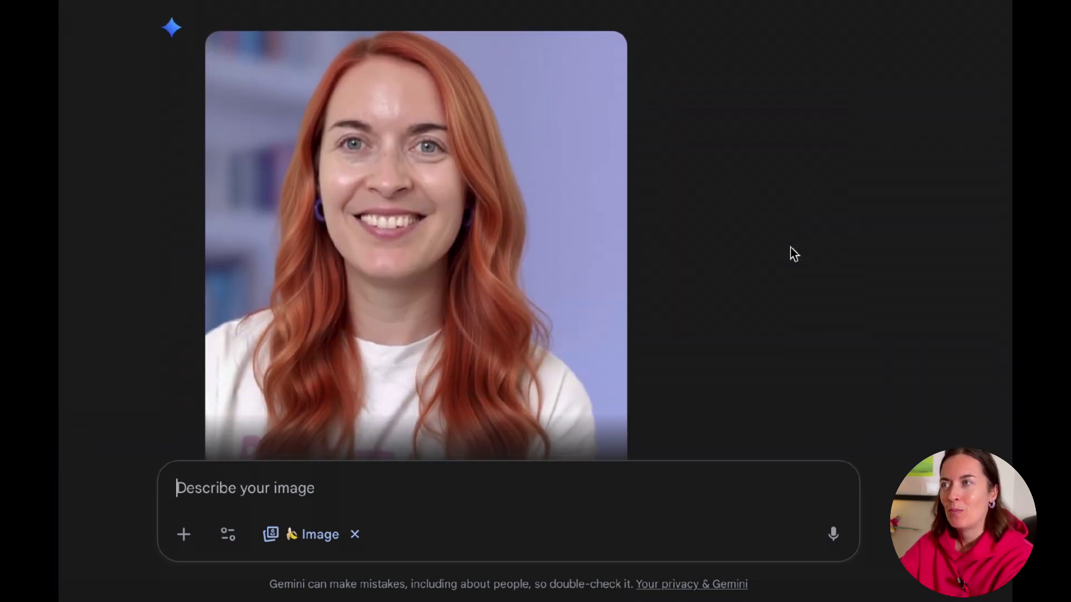
scroll(791, 247, "down", 1)
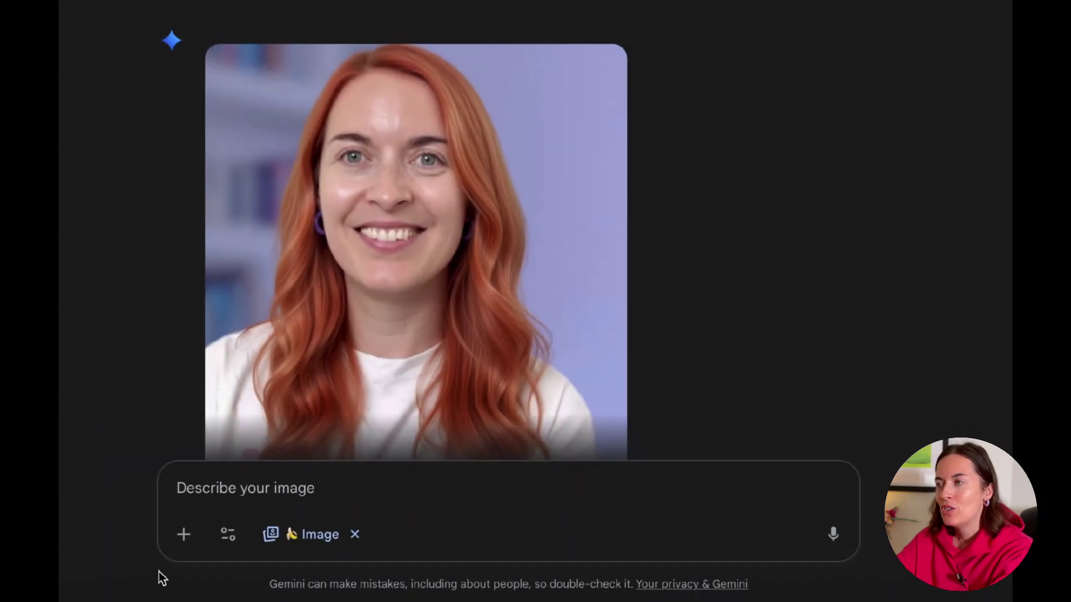
Step: Attach the portrait and glasses images and request them combined so she wears the glasses
left_click(185, 535)
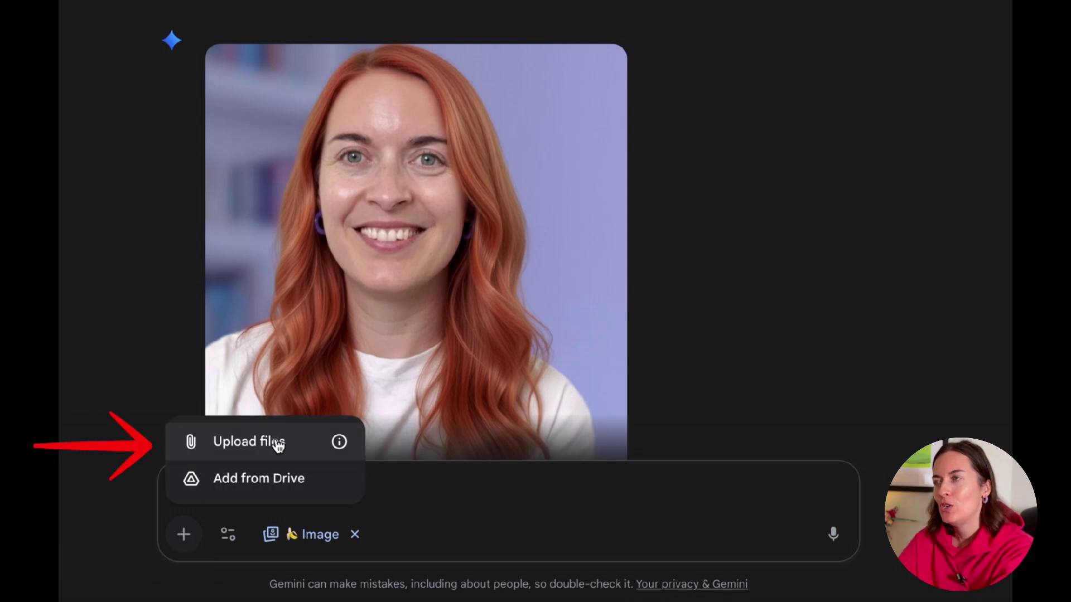
left_click(279, 446)
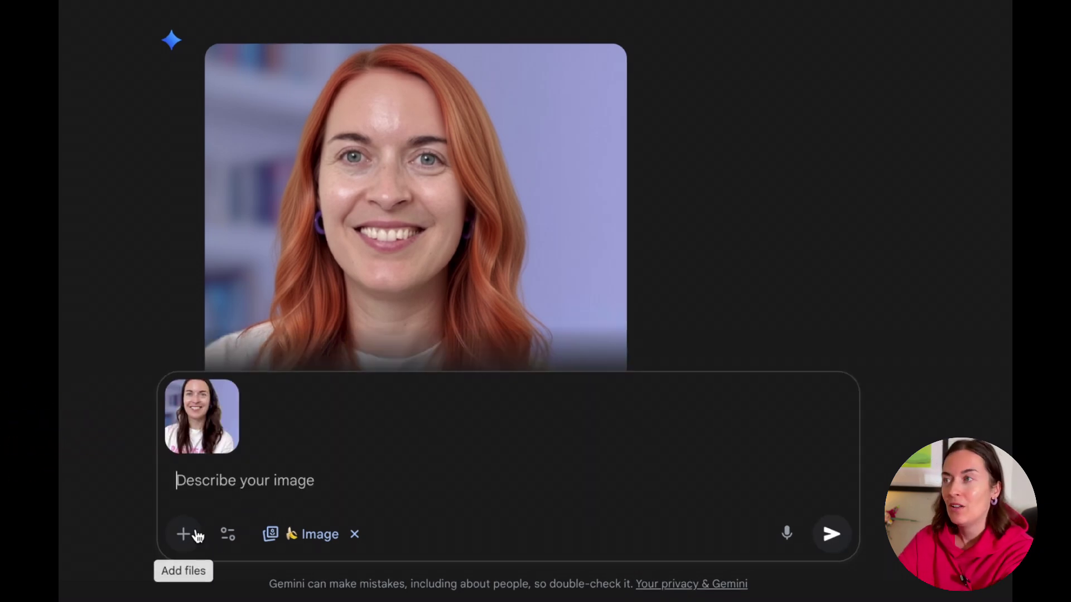
left_click(185, 535)
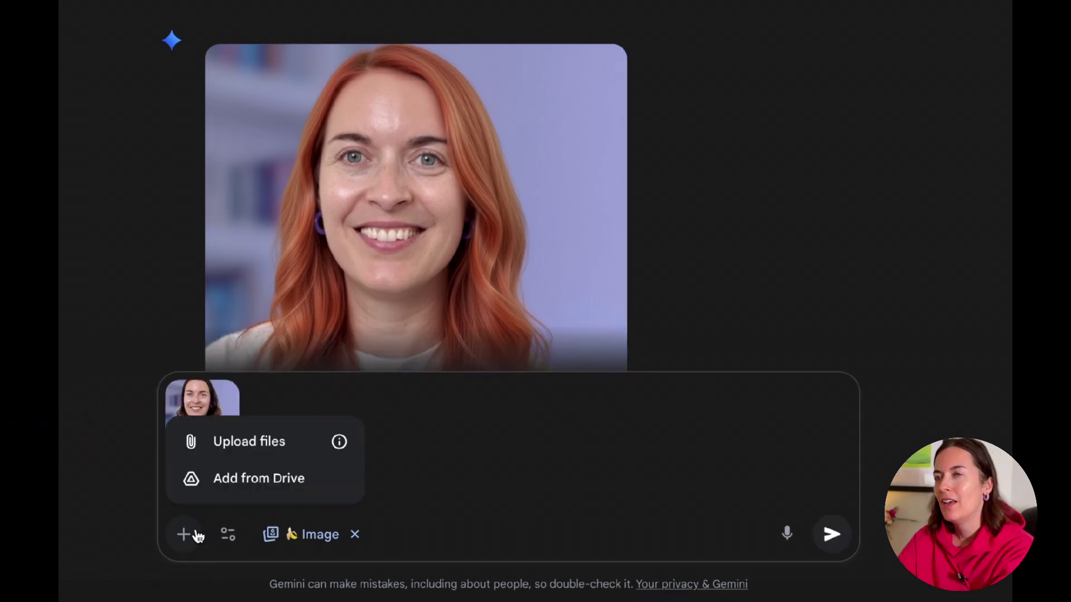
left_click(251, 440)
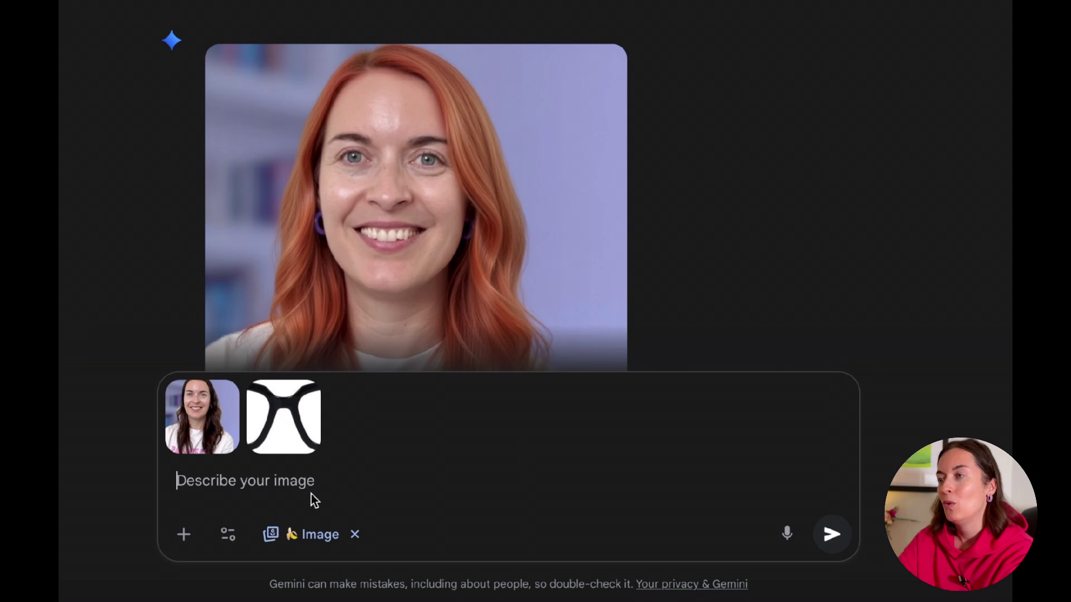
type("Co")
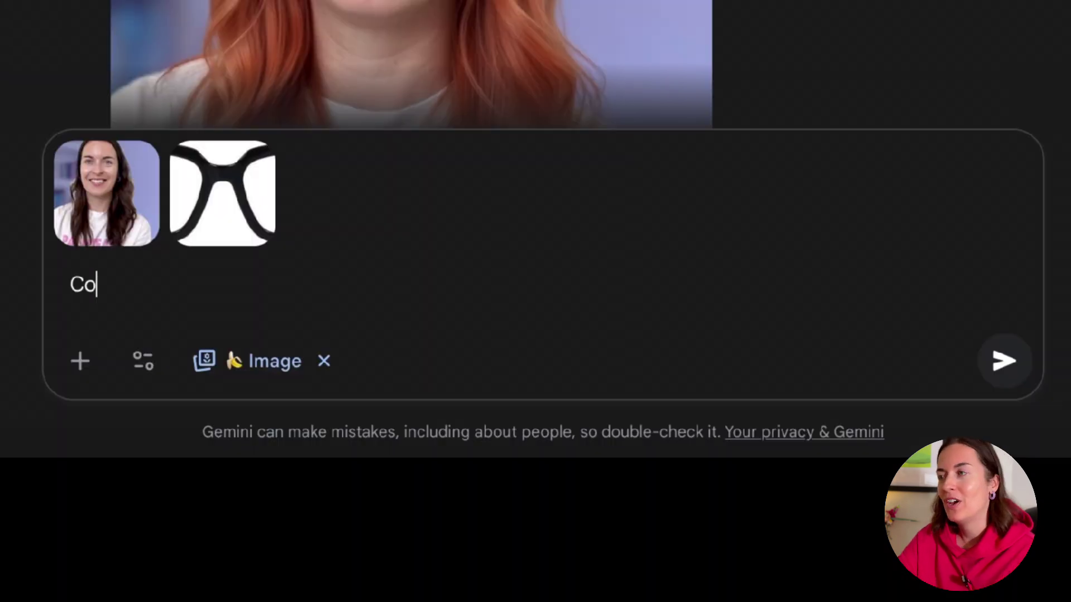
type("mbine these images so that")
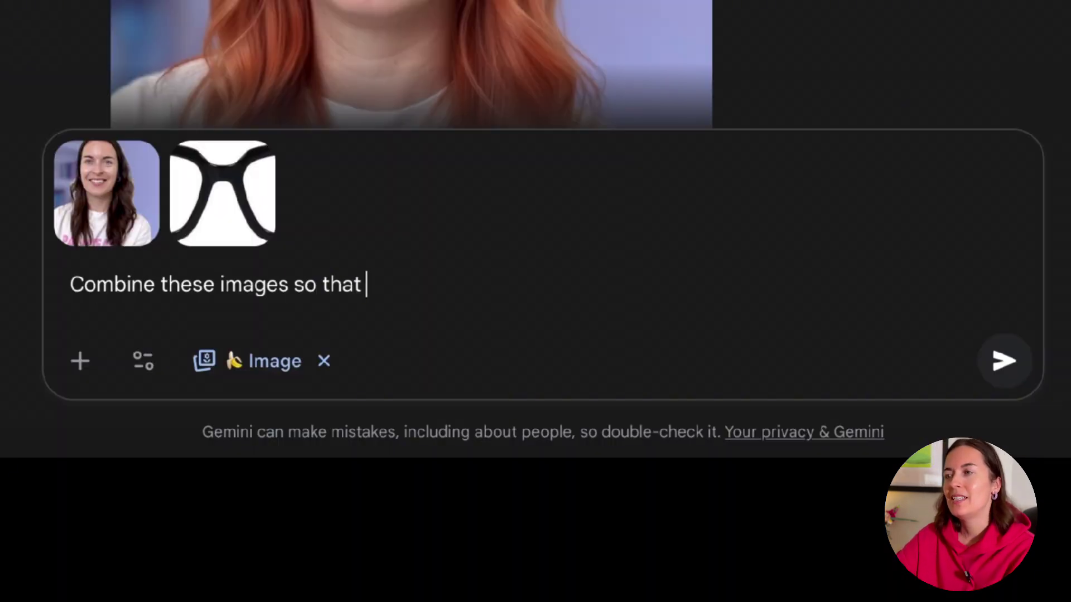
type(" the person is wearing the glasses")
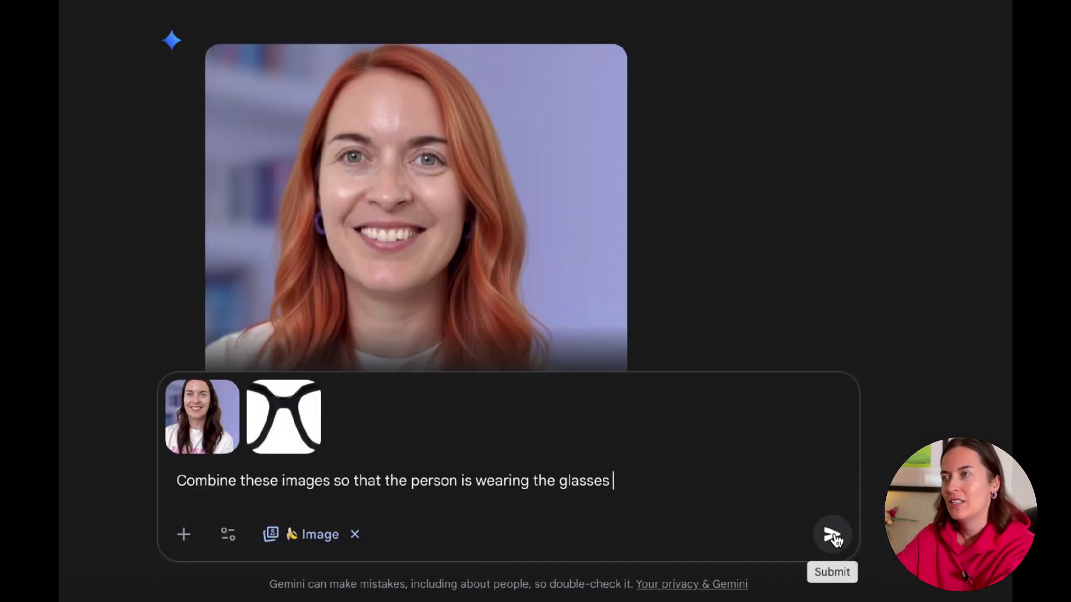
left_click(826, 531)
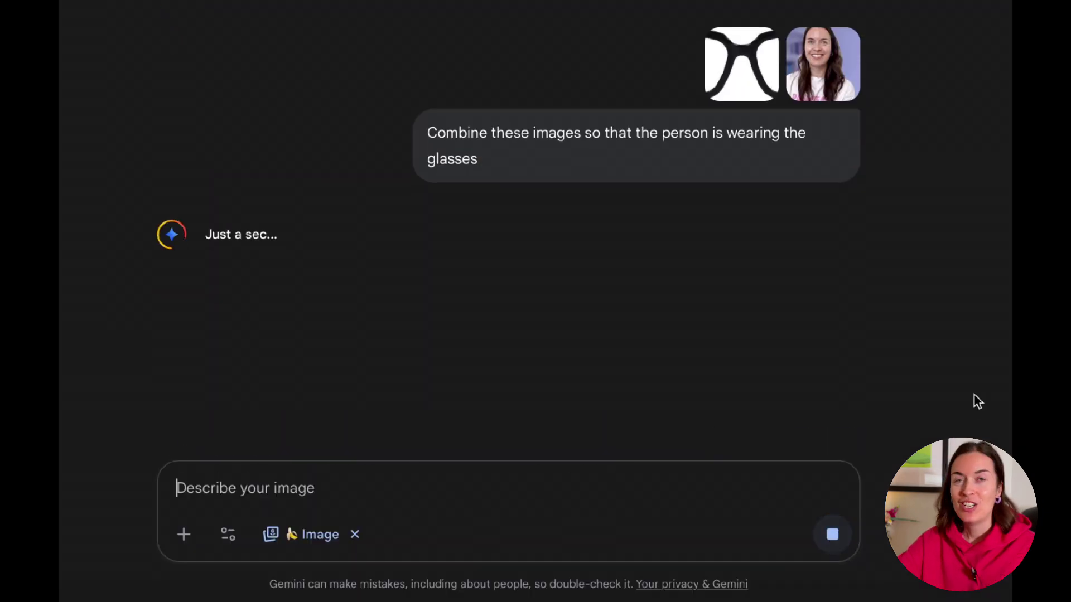